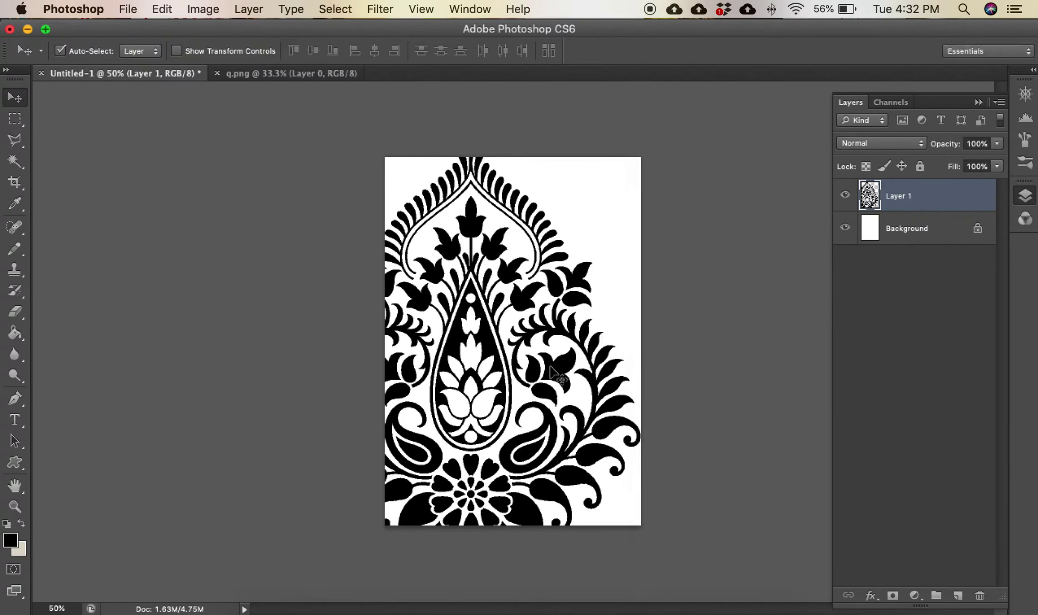
Step: Duplicate the motif layer and place the copy over the upper-right corner of the canvas
right_click(921, 204)
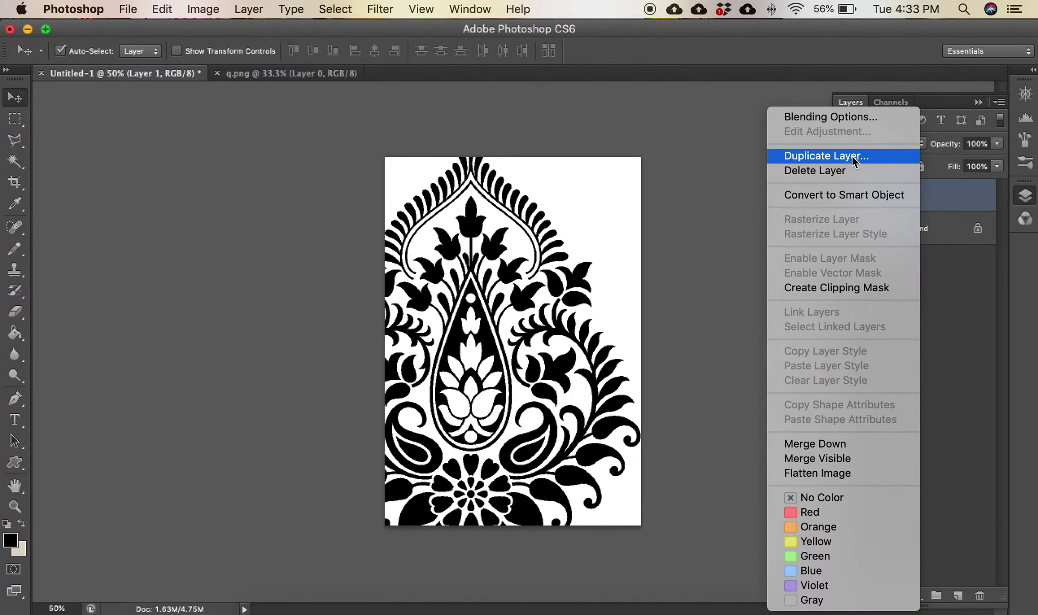
left_click(851, 155)
left_click(469, 217)
left_click_drag(422, 466, 630, 182)
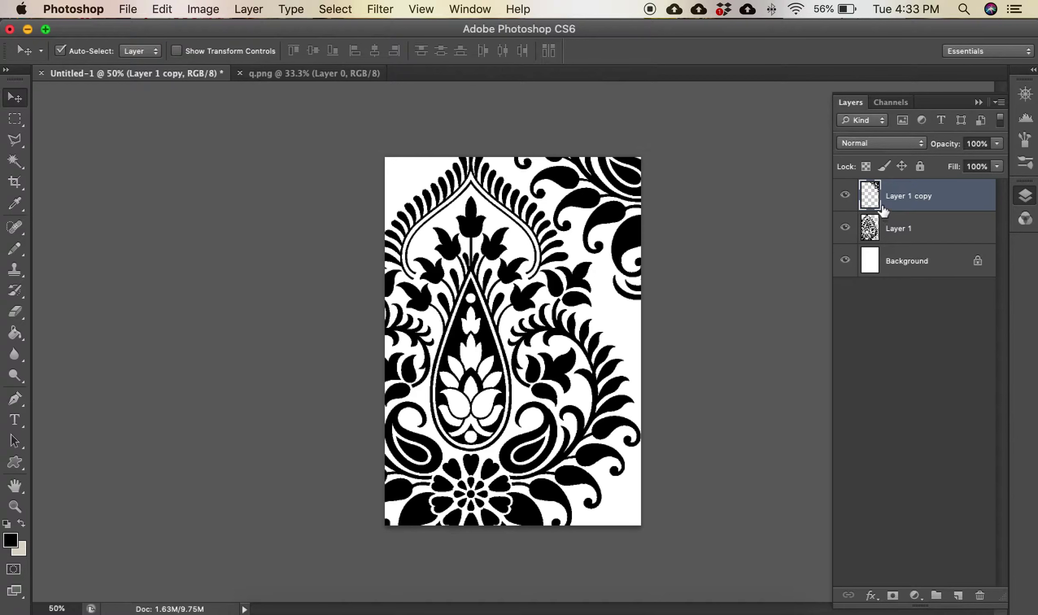
Step: Merge the motif copy down into Layer 1 and shift the combined pattern slightly on the canvas
key("super+e")
left_click_drag(553, 295, 513, 282)
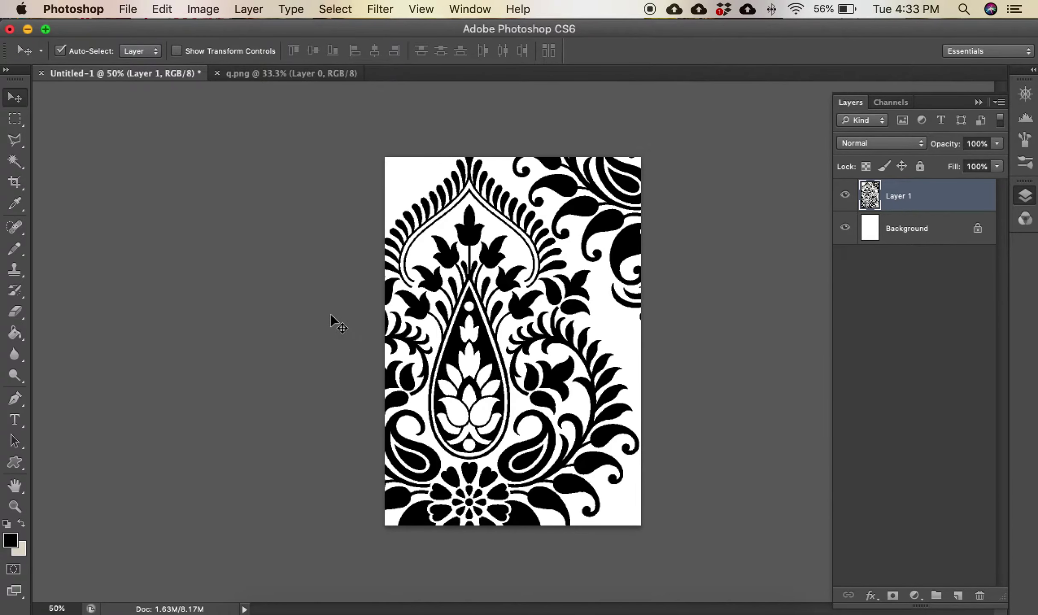
key("c")
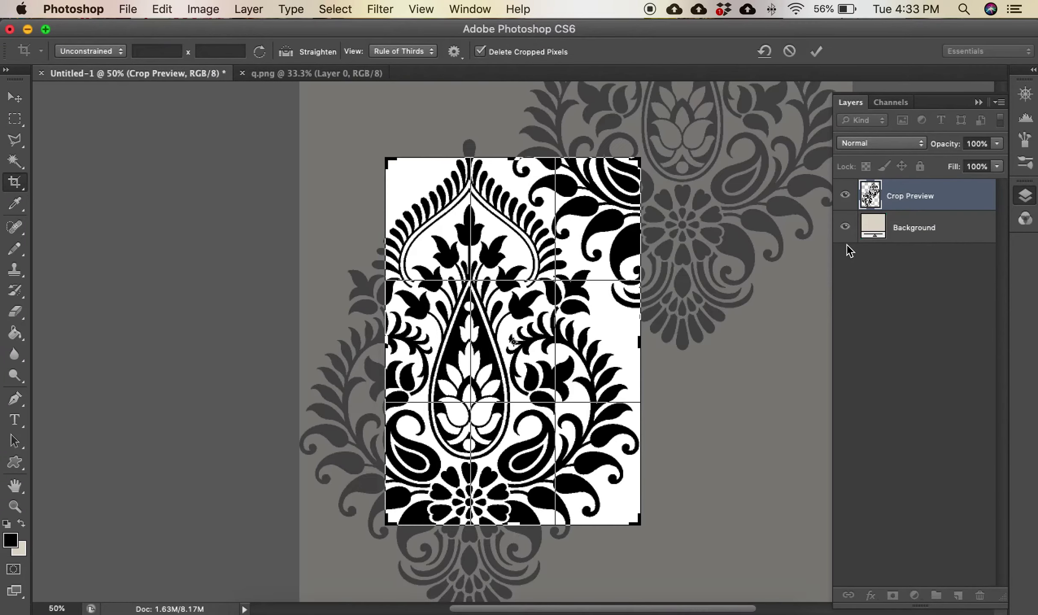
key("m")
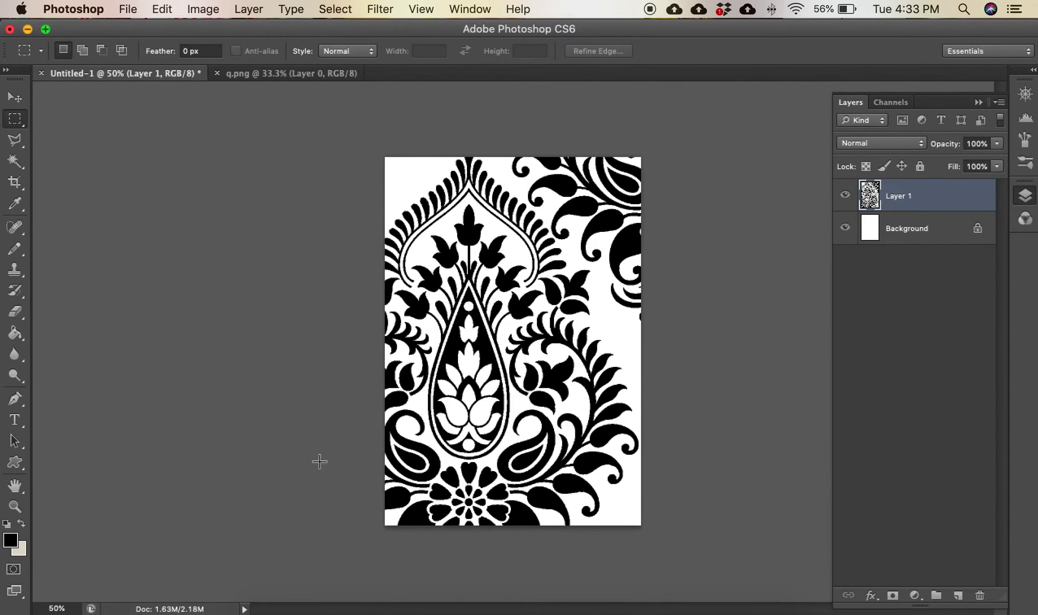
Step: Fill the Background layer with a golden orange (#d09524) as the foreground color
left_click(11, 540)
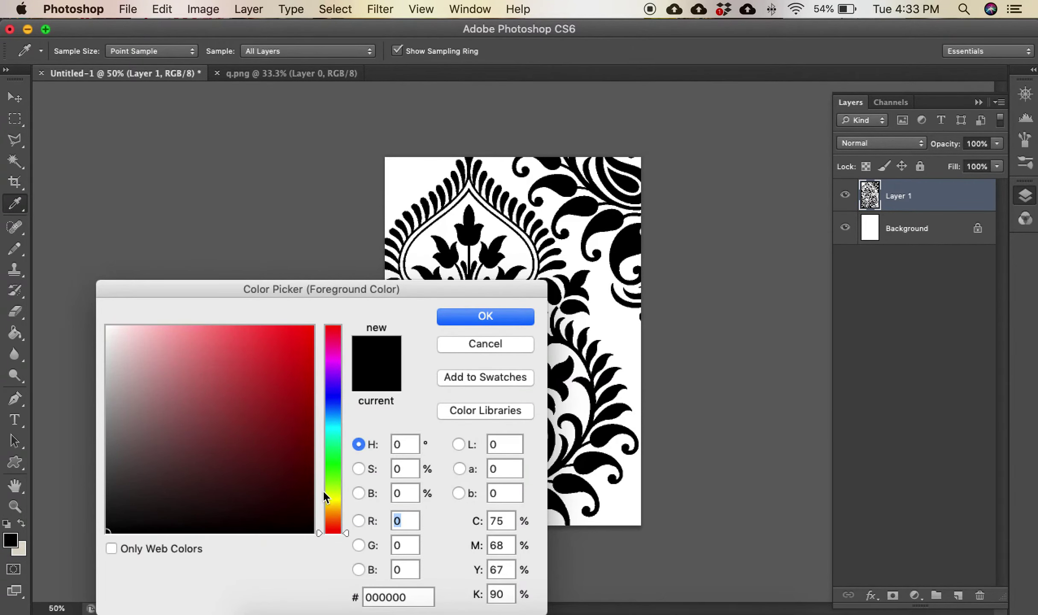
left_click_drag(335, 495, 336, 510)
left_click_drag(275, 367, 279, 362)
key("Return")
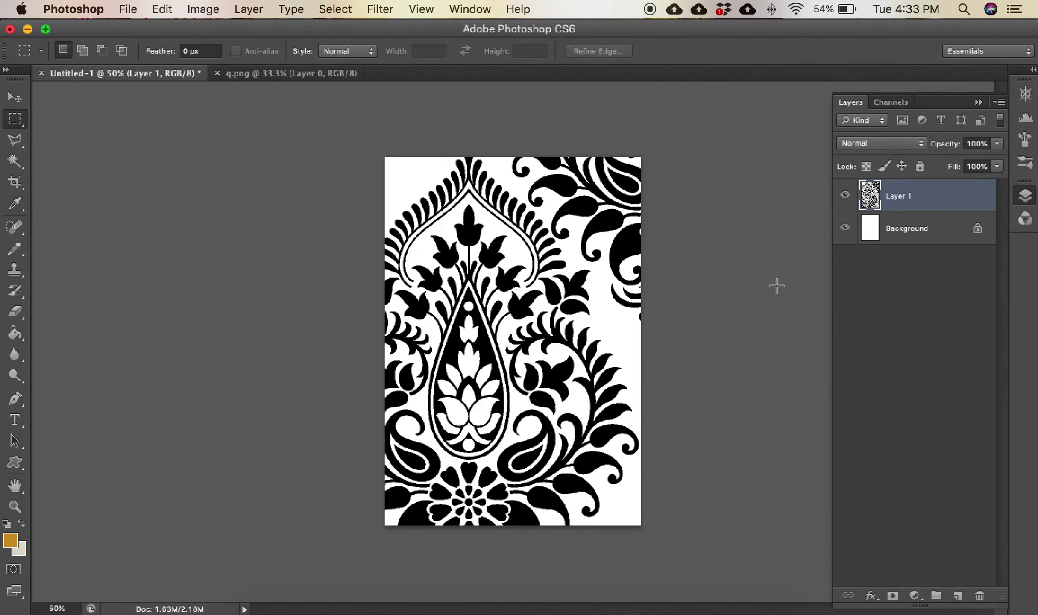
left_click(906, 231)
key("g")
left_click(617, 337)
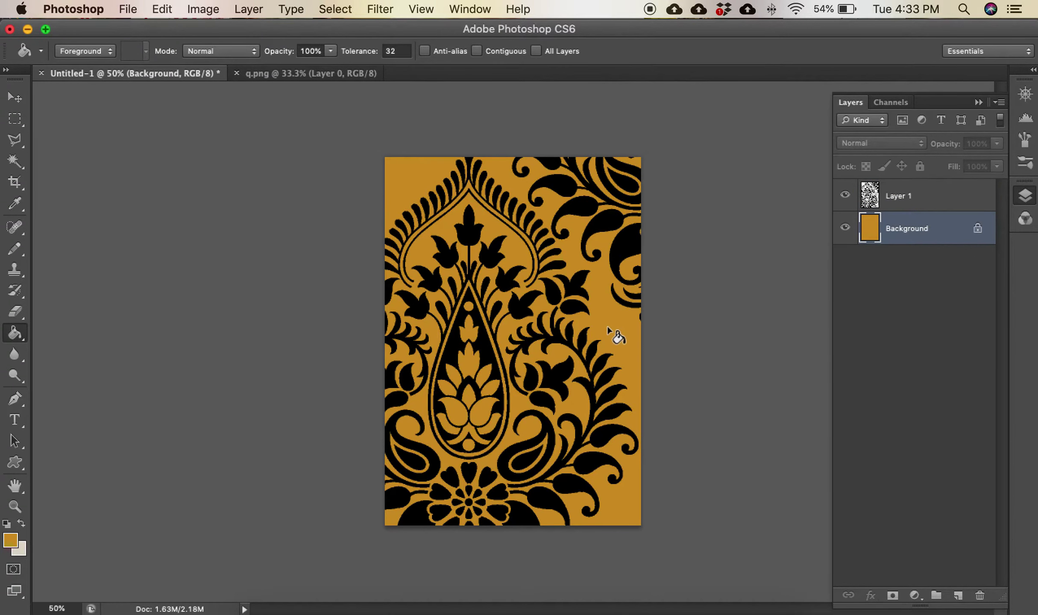
Step: Recolor the black motif on Layer 1 with the light beige swatch using the Paint Bucket
left_click(915, 205)
left_click(21, 526)
left_click(526, 464)
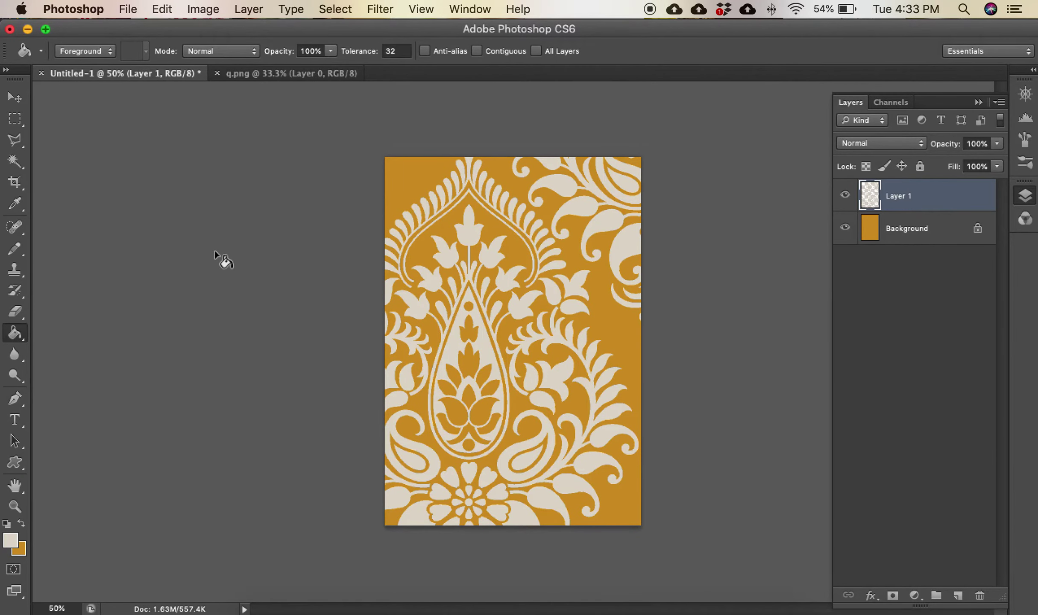
Step: Select the empty area around the motif on Layer 1 and contract the selection by 10 pixels
key("w")
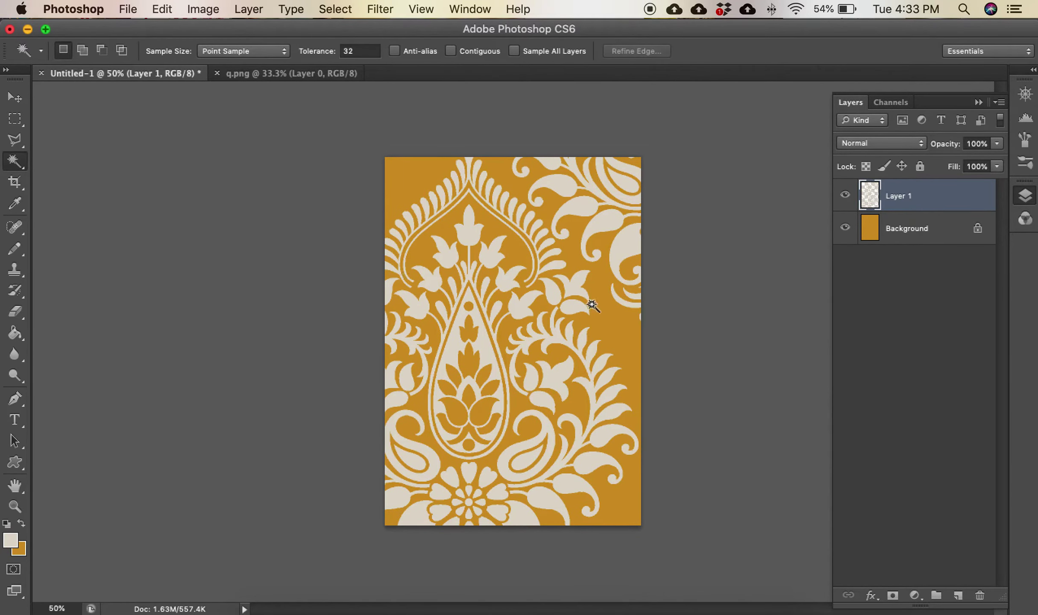
left_click(603, 313)
left_click(334, 9)
mouse_move(367, 278)
left_click(522, 266)
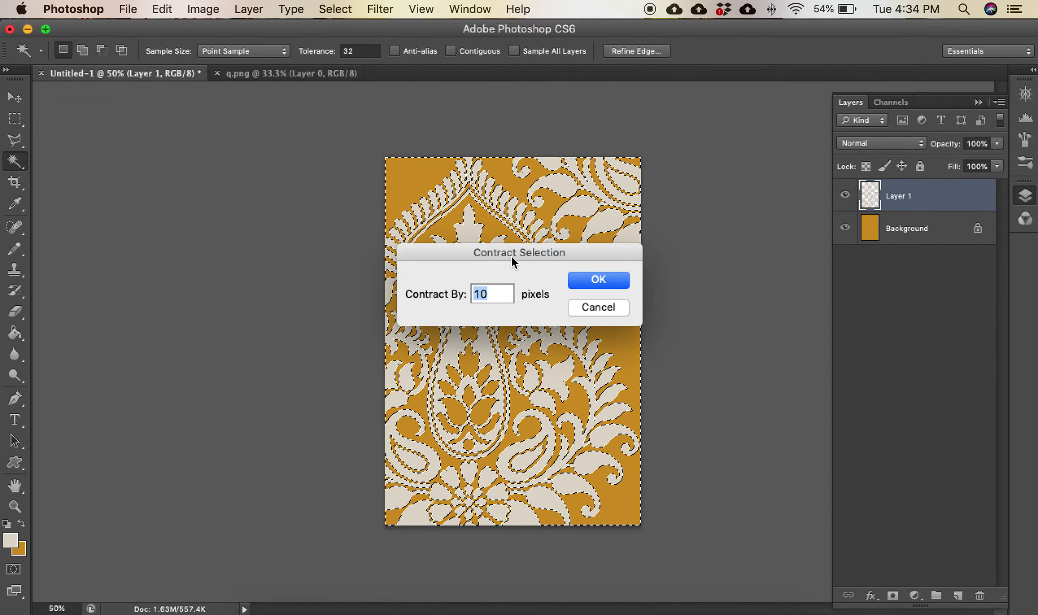
left_click(598, 280)
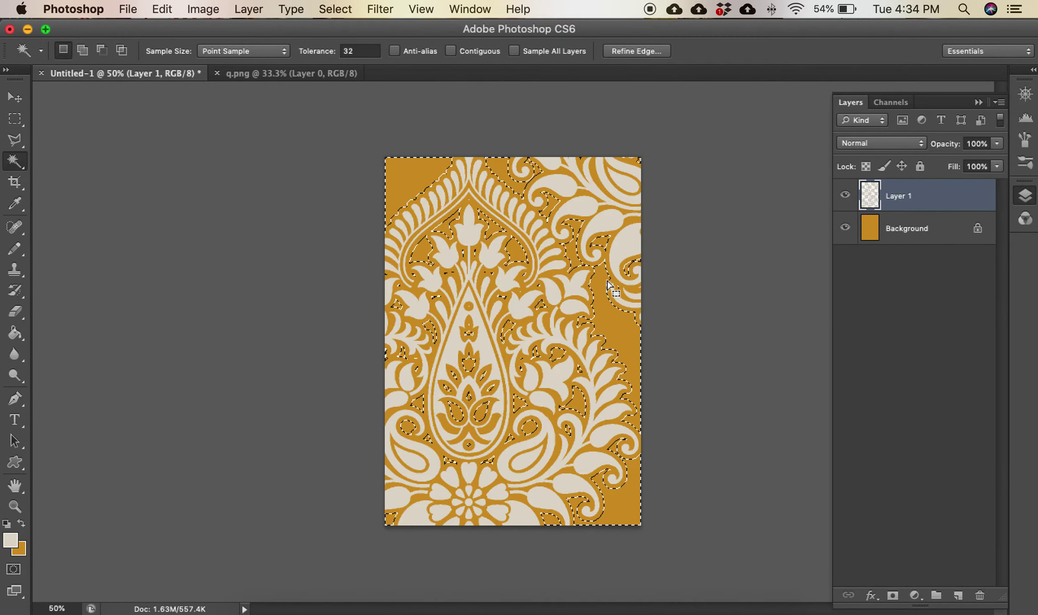
Step: Fill the contracted area on Layer 1 with a darker ochre (#b08025) and deselect it
key("g")
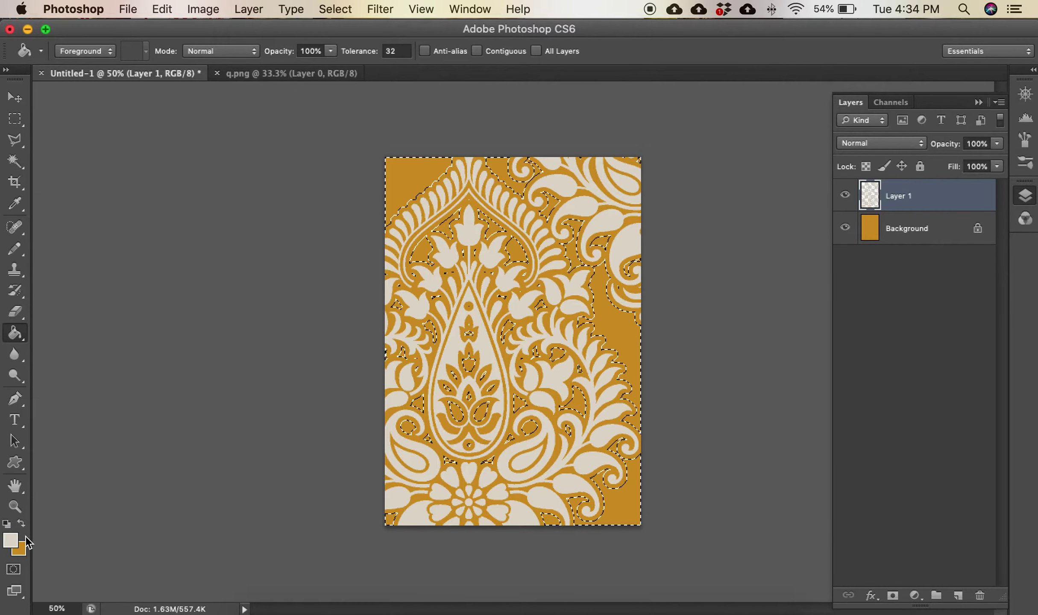
left_click(21, 523)
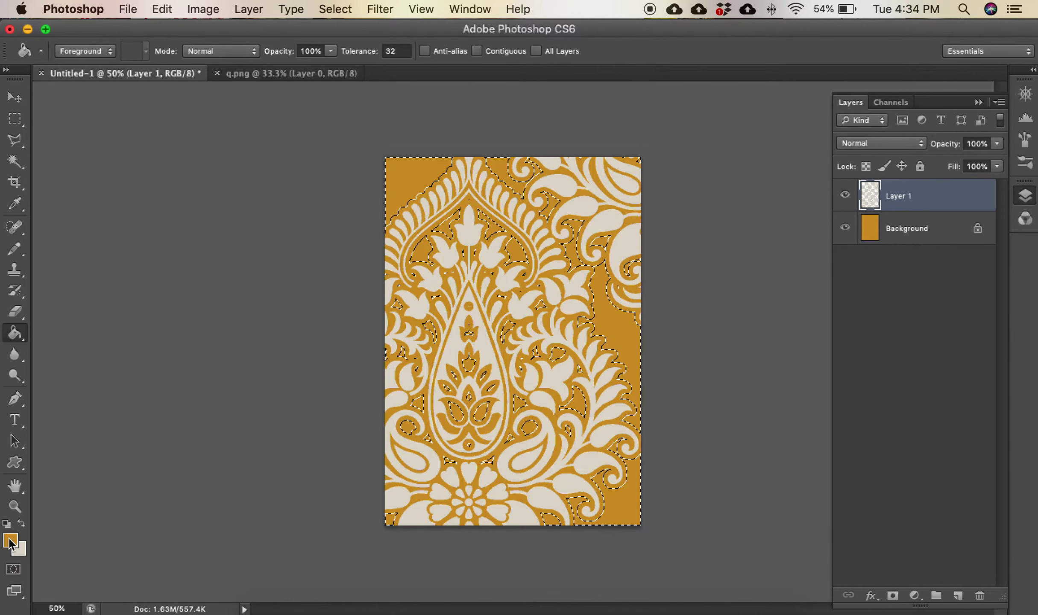
left_click(10, 540)
left_click(399, 171)
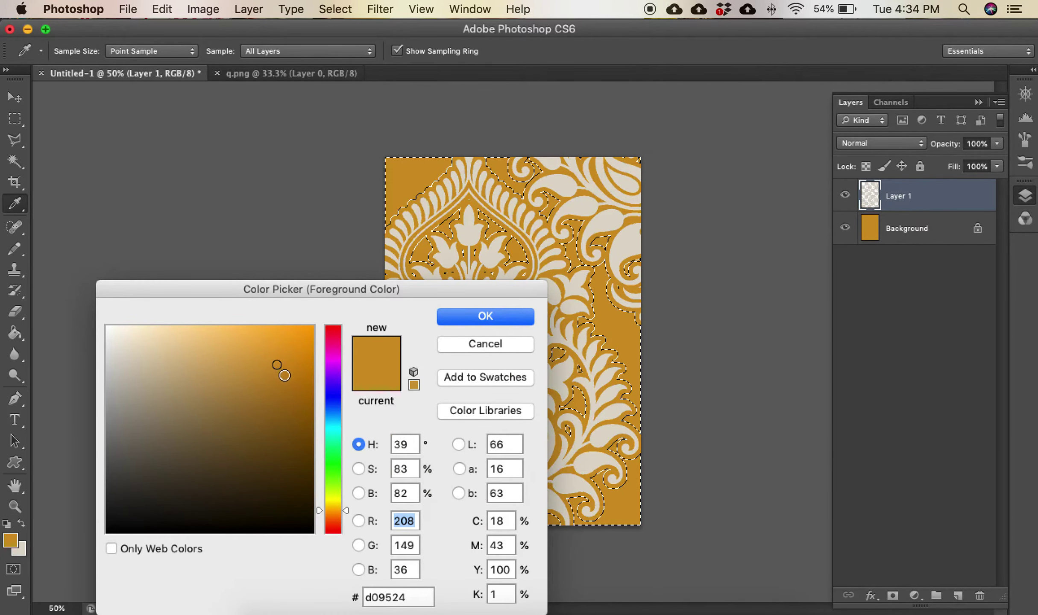
left_click(273, 386)
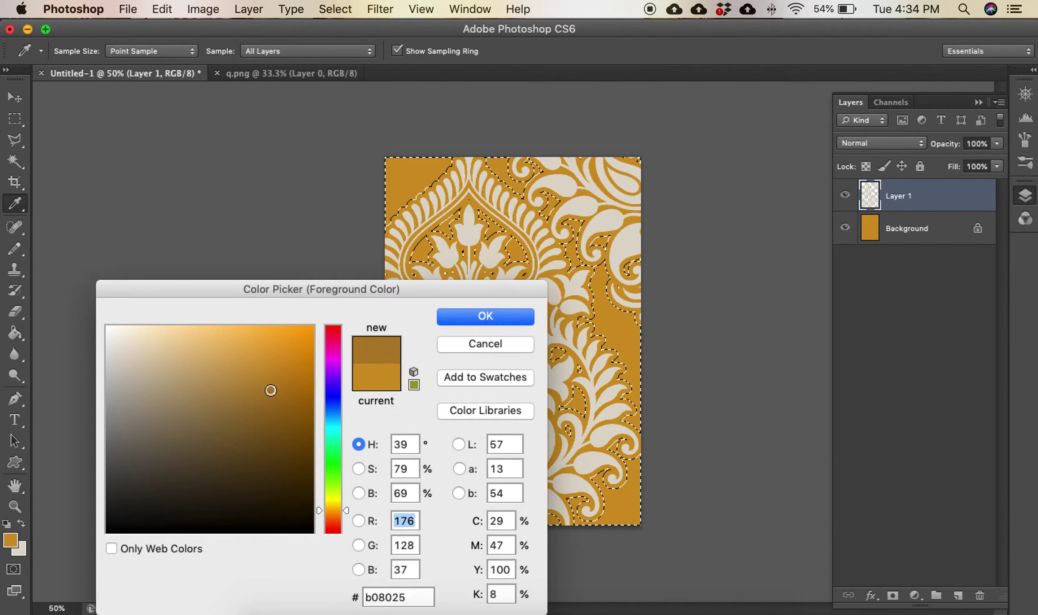
left_click(487, 320)
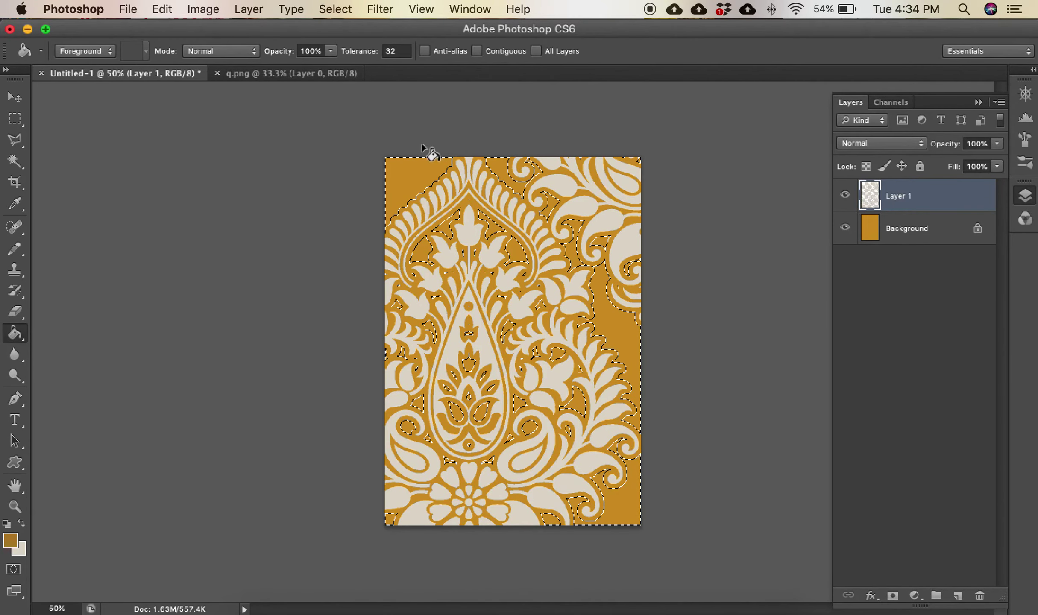
left_click(412, 163)
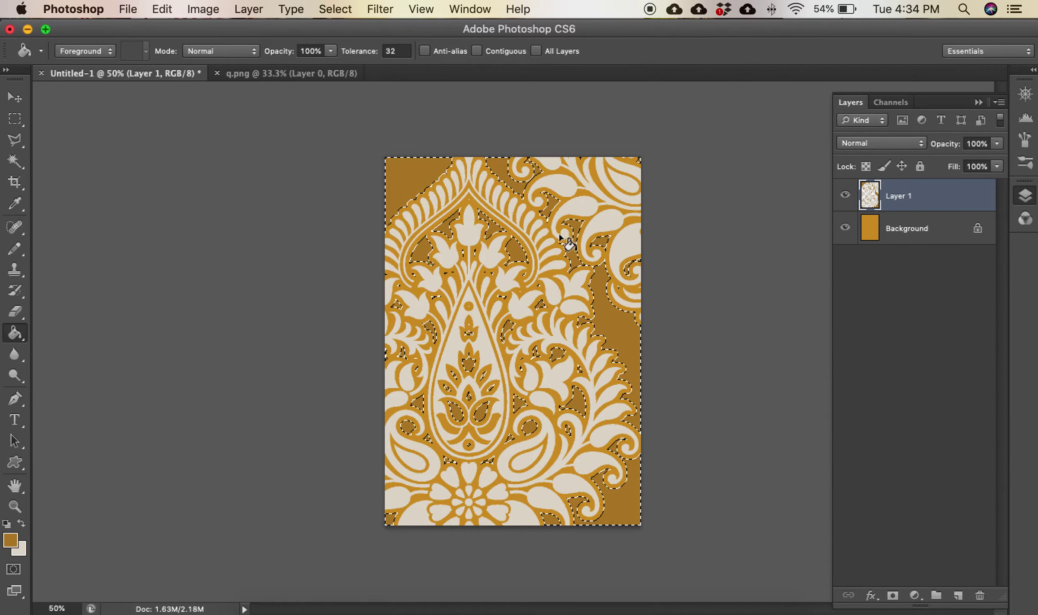
key("m")
key("super+d")
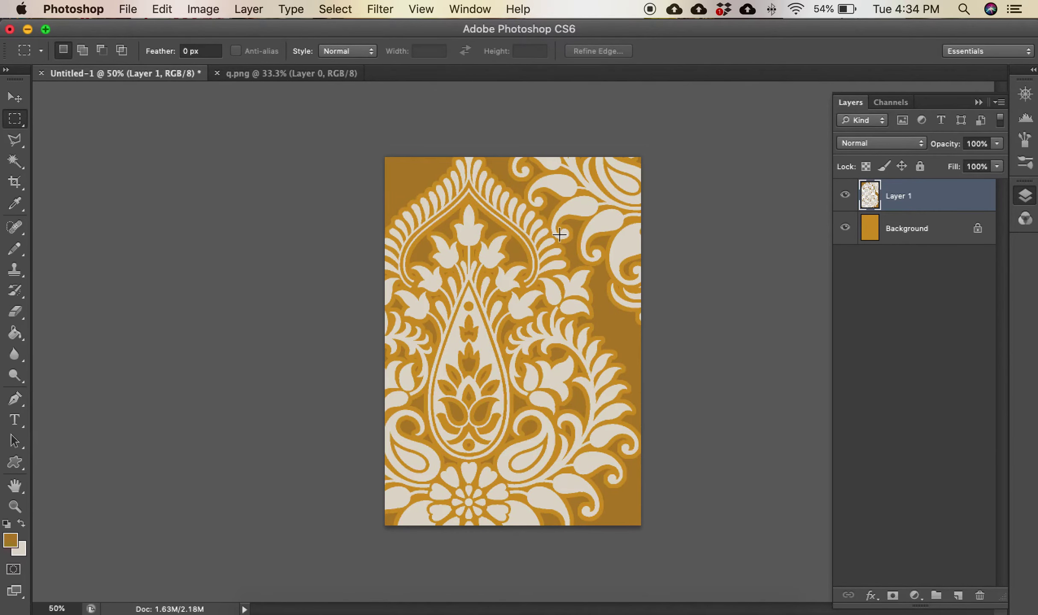
Step: Select all beige motif shapes on Layer 1 and contract the selection by 5 pixels
key("w")
left_click(490, 263)
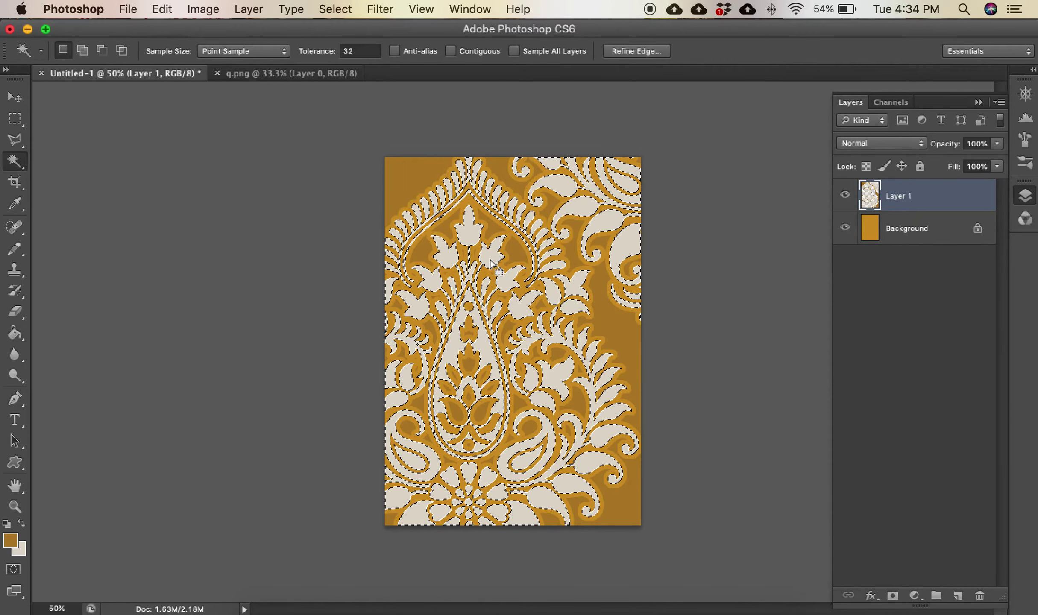
left_click(335, 9)
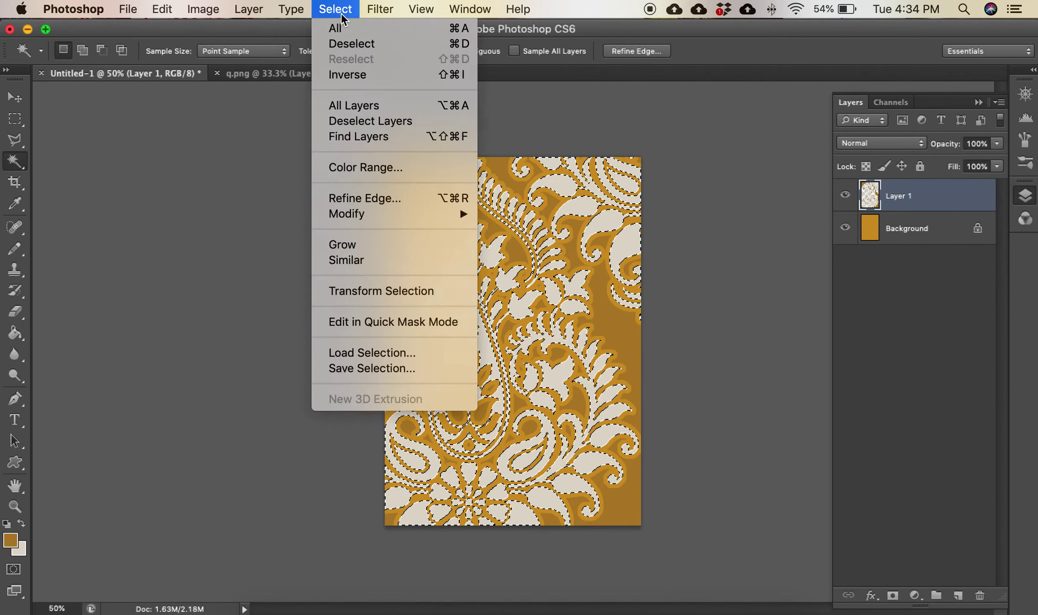
mouse_move(364, 215)
left_click(548, 262)
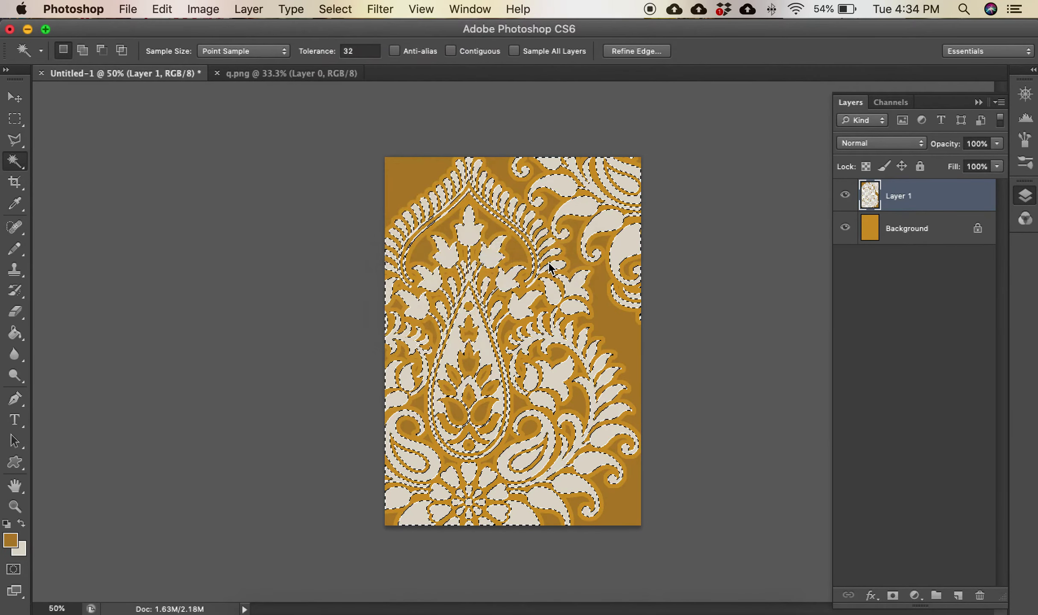
type("5")
left_click(597, 284)
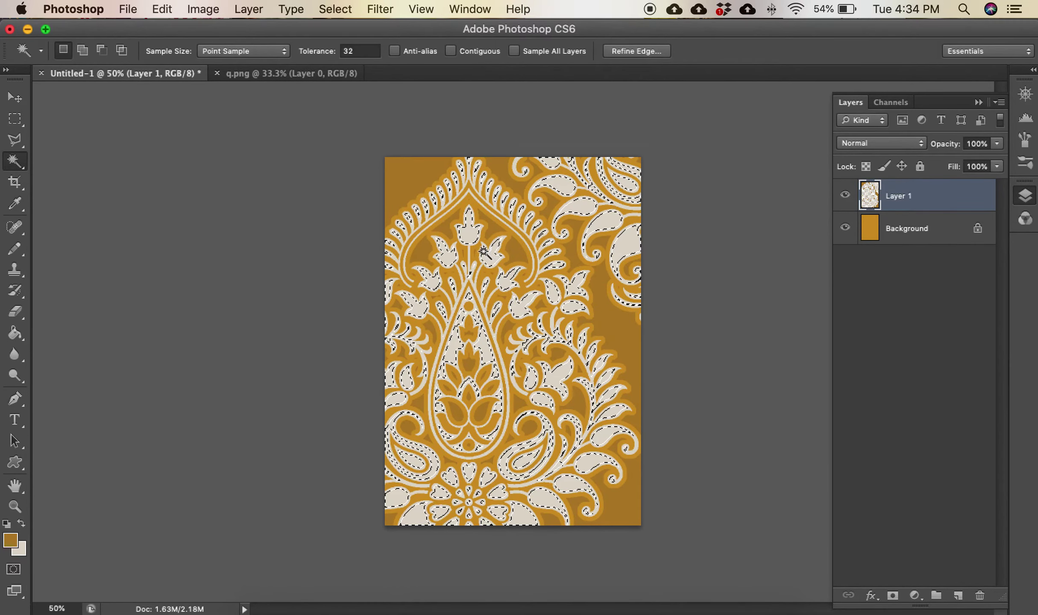
Step: Fill the contracted motif selection with a lighter off-white (#eae7e3) and deselect it
key("g")
left_click(468, 233, "alt")
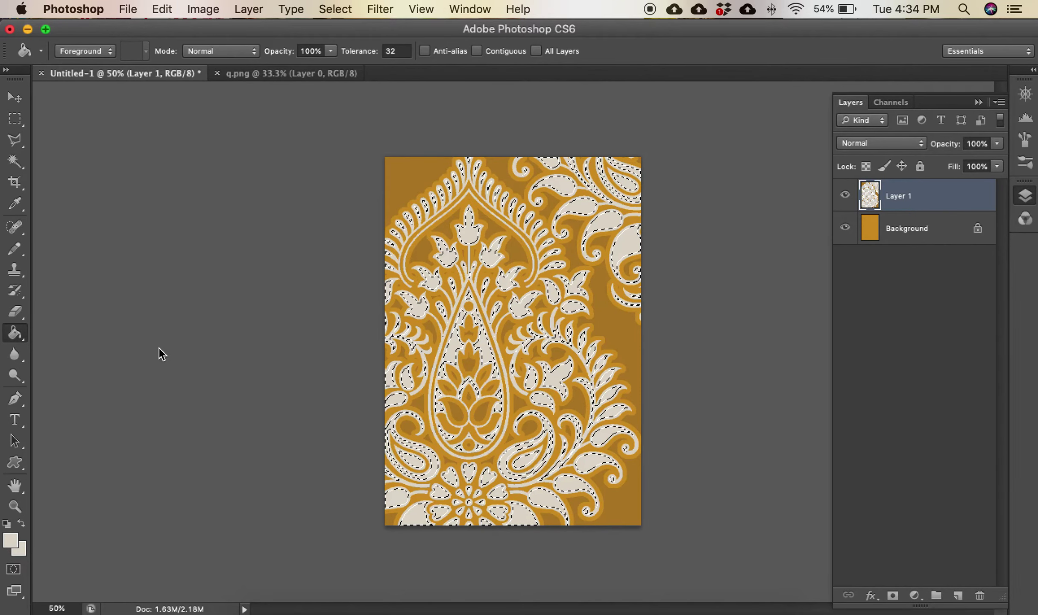
left_click(11, 542)
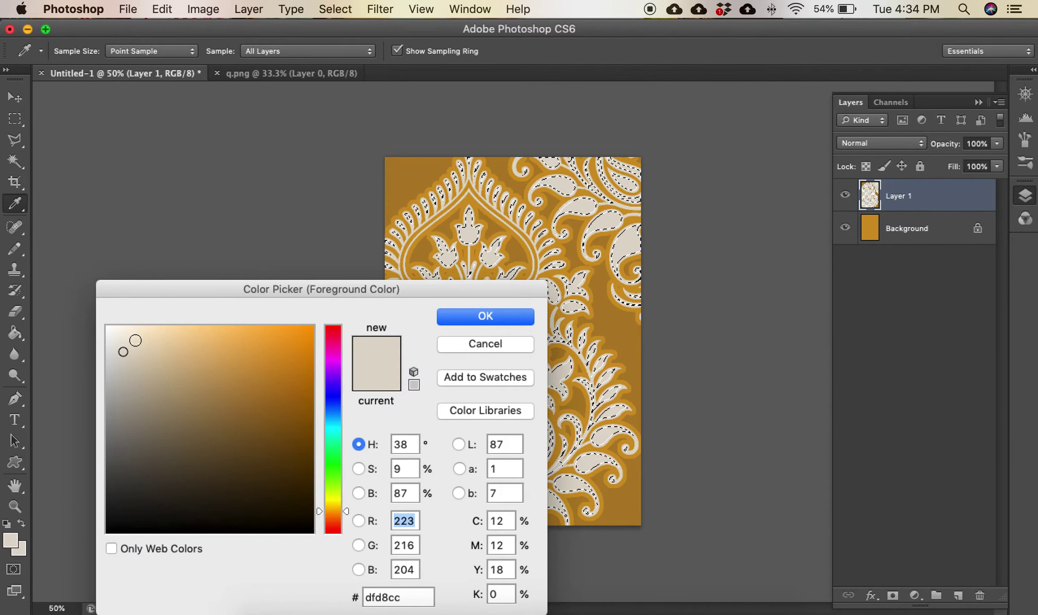
left_click(112, 341)
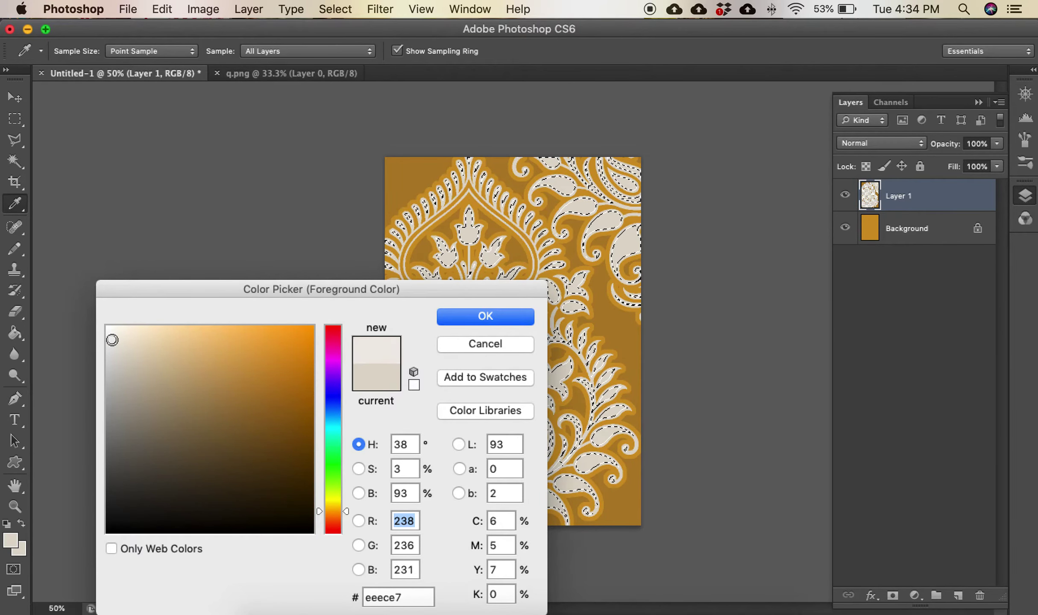
left_click_drag(112, 341, 112, 343)
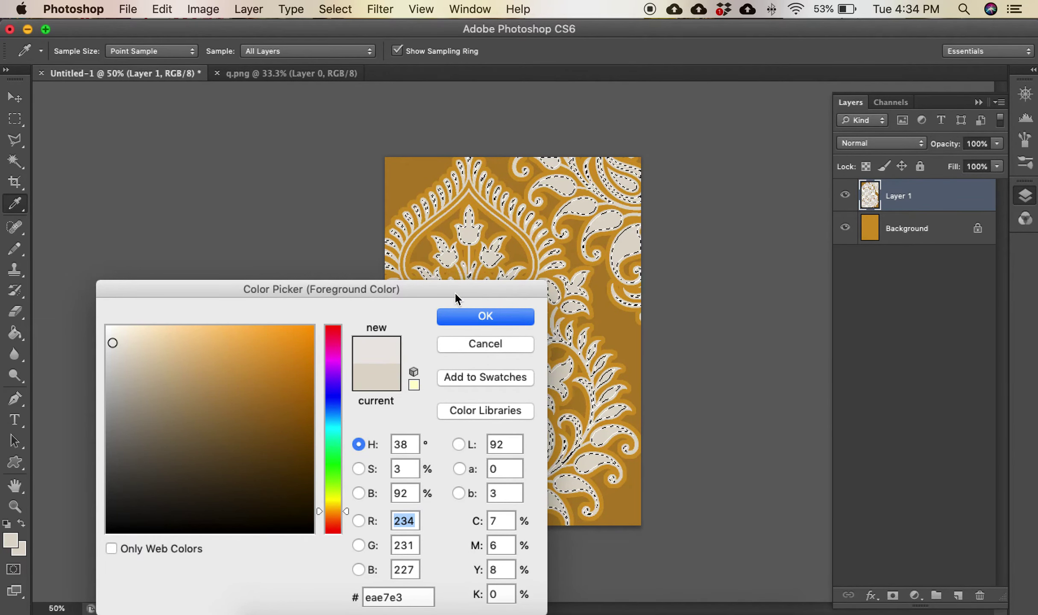
key("Return")
key("g")
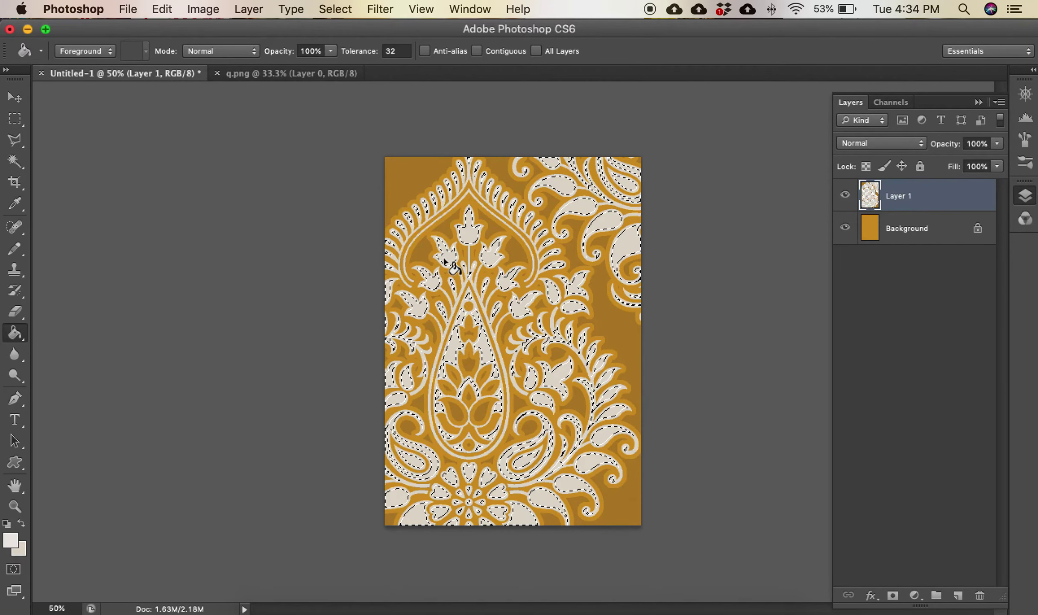
left_click(445, 260)
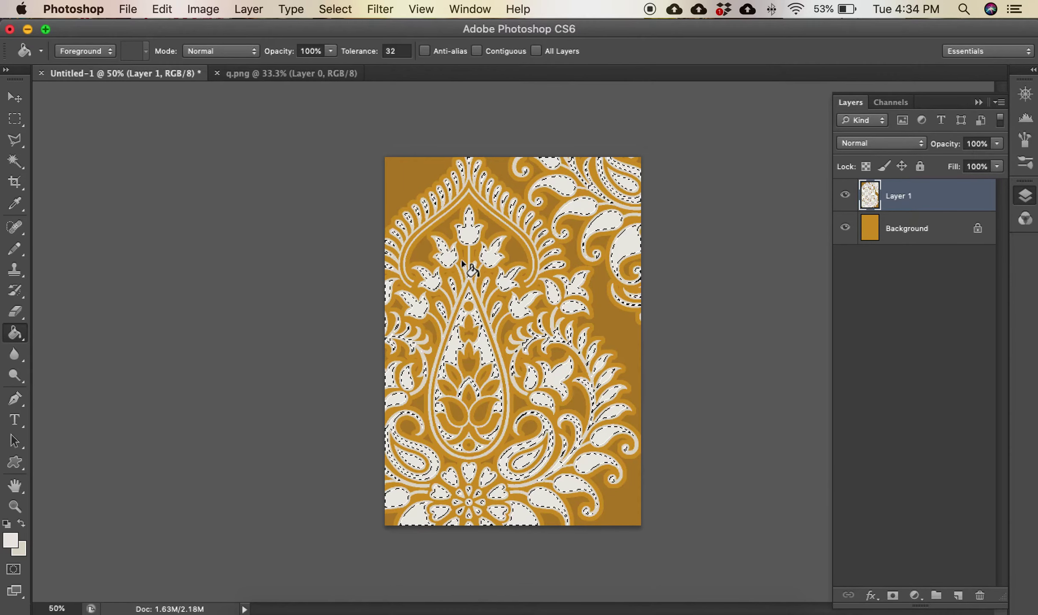
key("m")
left_click(461, 261)
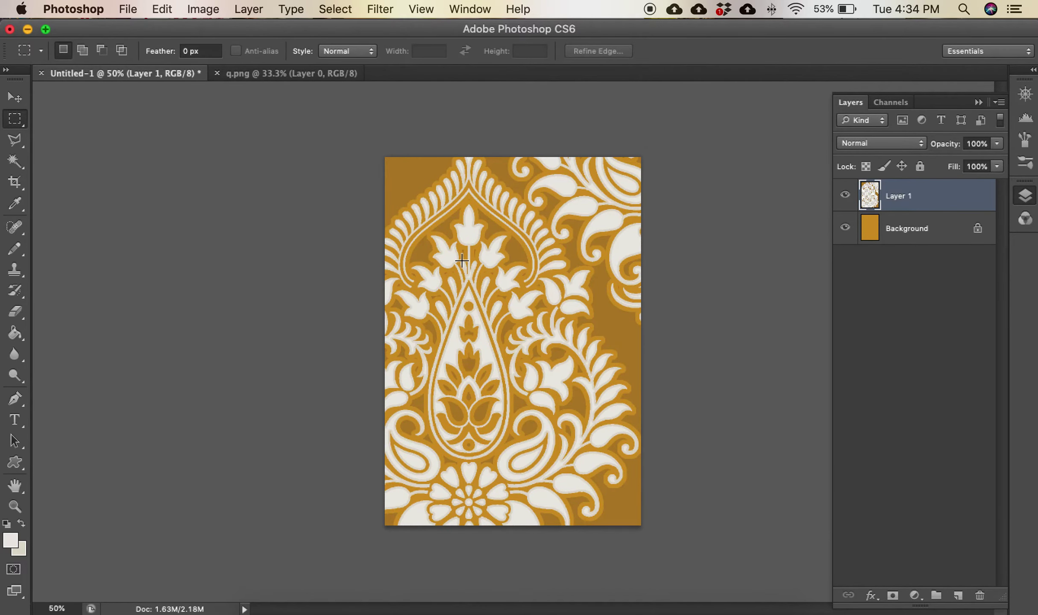
Step: Swap the foreground and background colors and set the new foreground to a darker beige (#c8bca8)
key("super+equal")
key("super+equal")
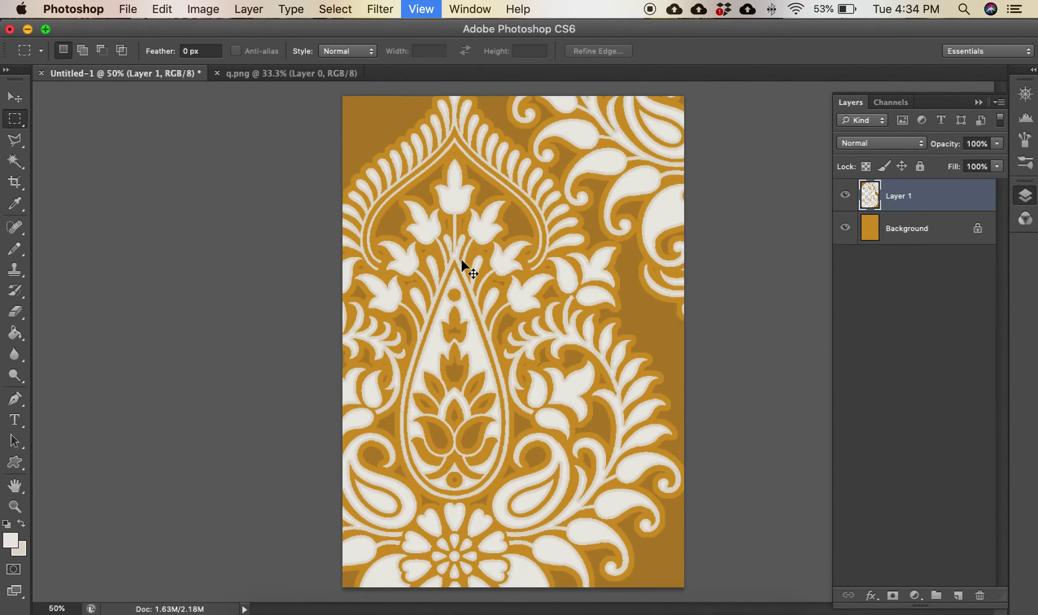
key("super+equal")
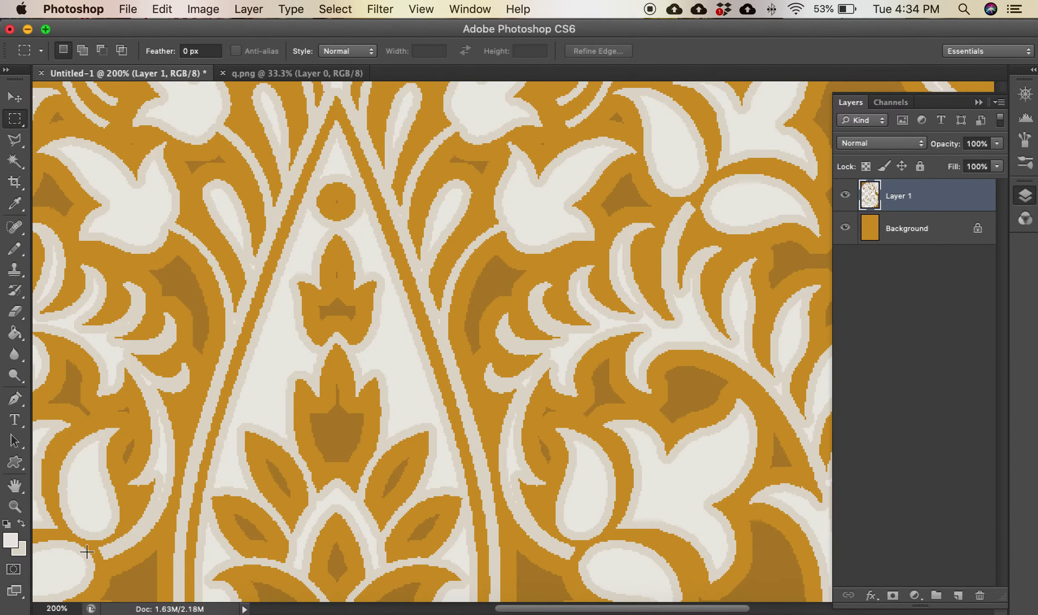
left_click(19, 526)
left_click(20, 526)
left_click(21, 524)
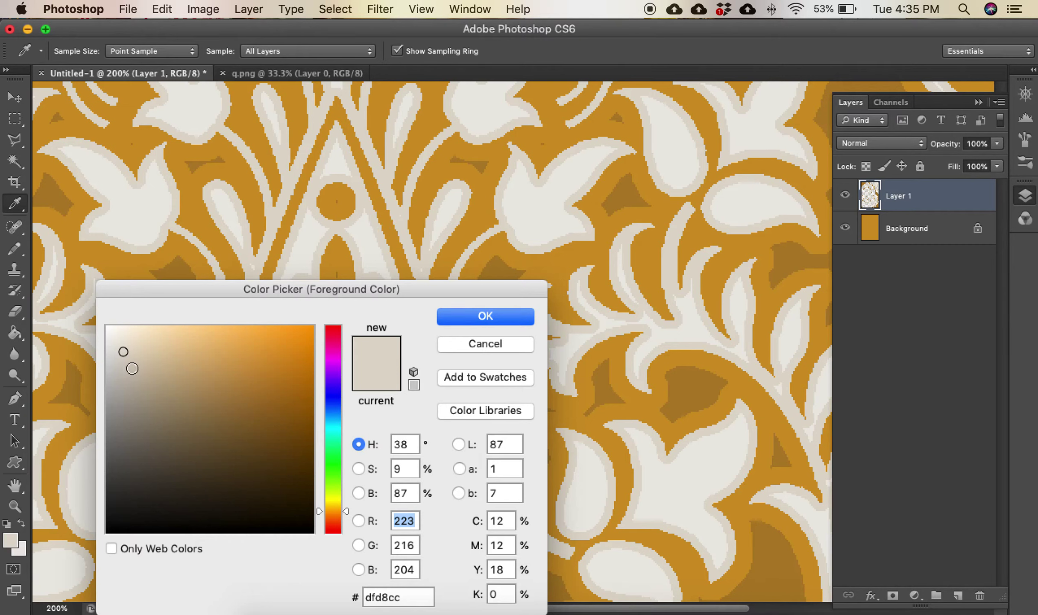
left_click(132, 363)
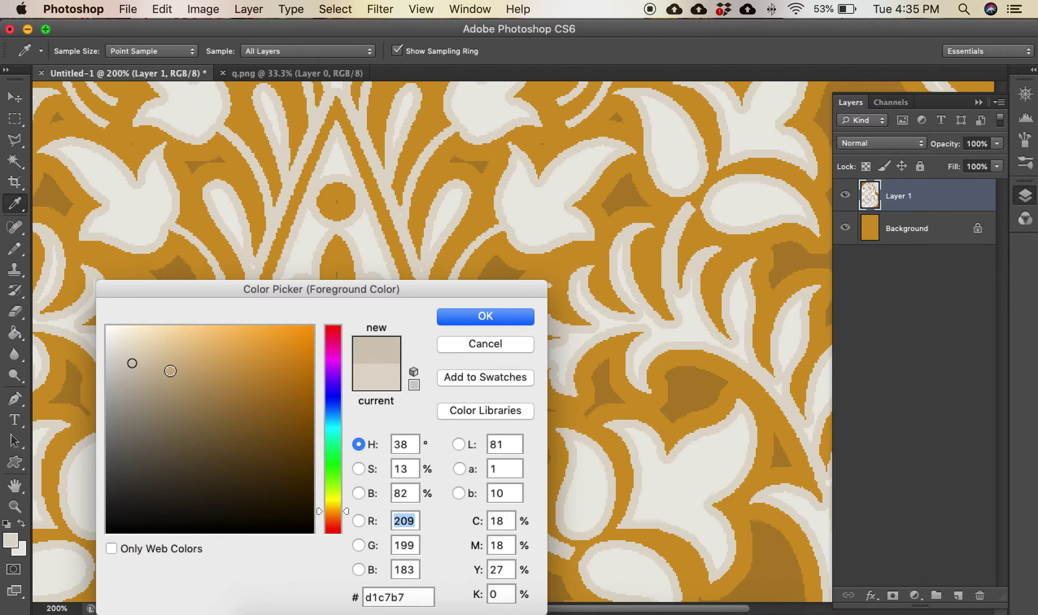
left_click(139, 370)
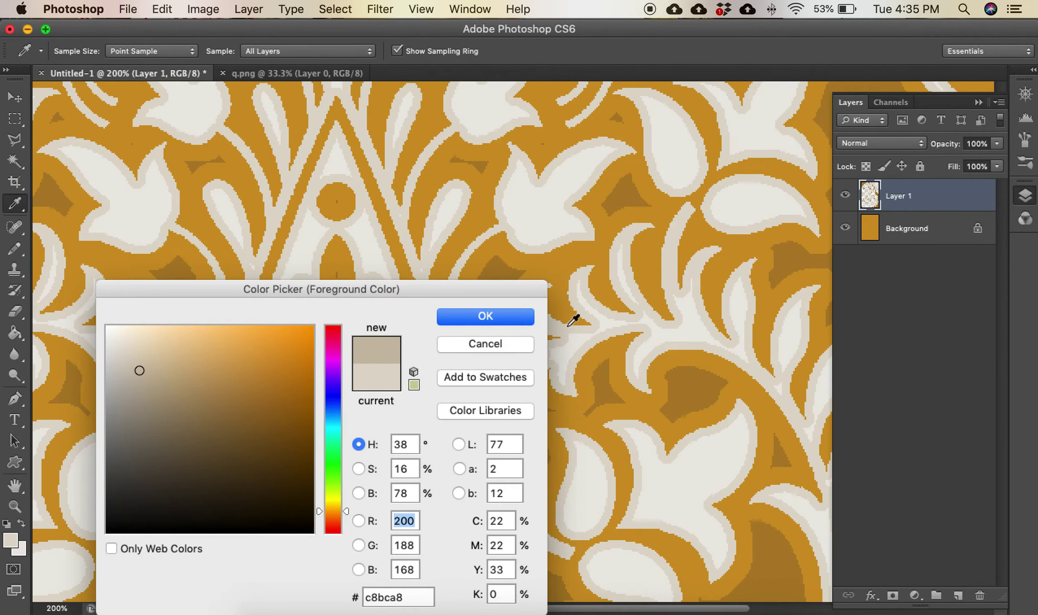
left_click(502, 319)
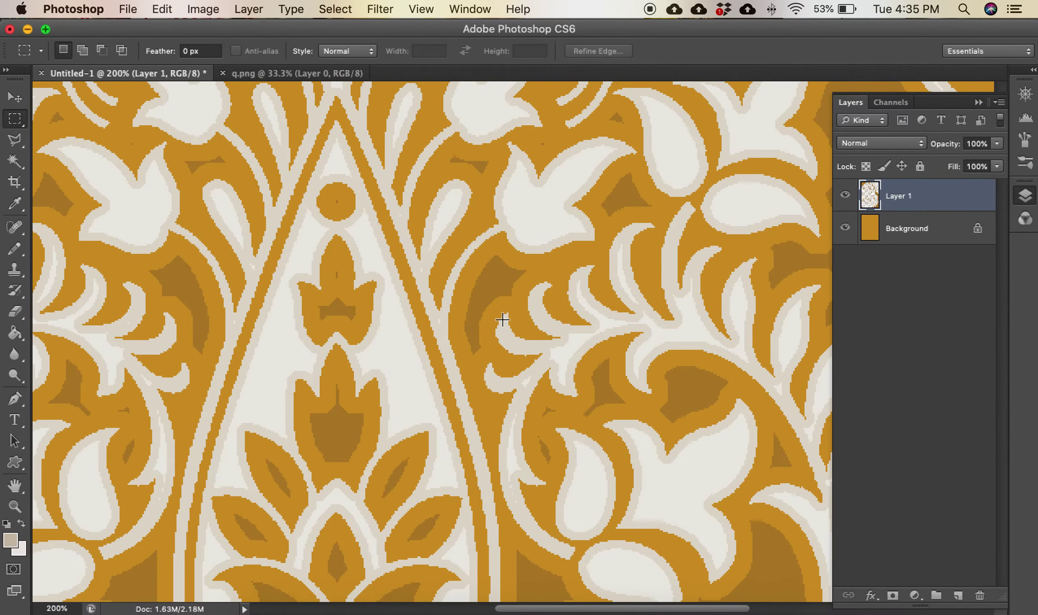
Step: Fill the beige outlines around the off-white motif shapes on Layer 1 with the darker beige, using a Paint Bucket tolerance of 1
key("g")
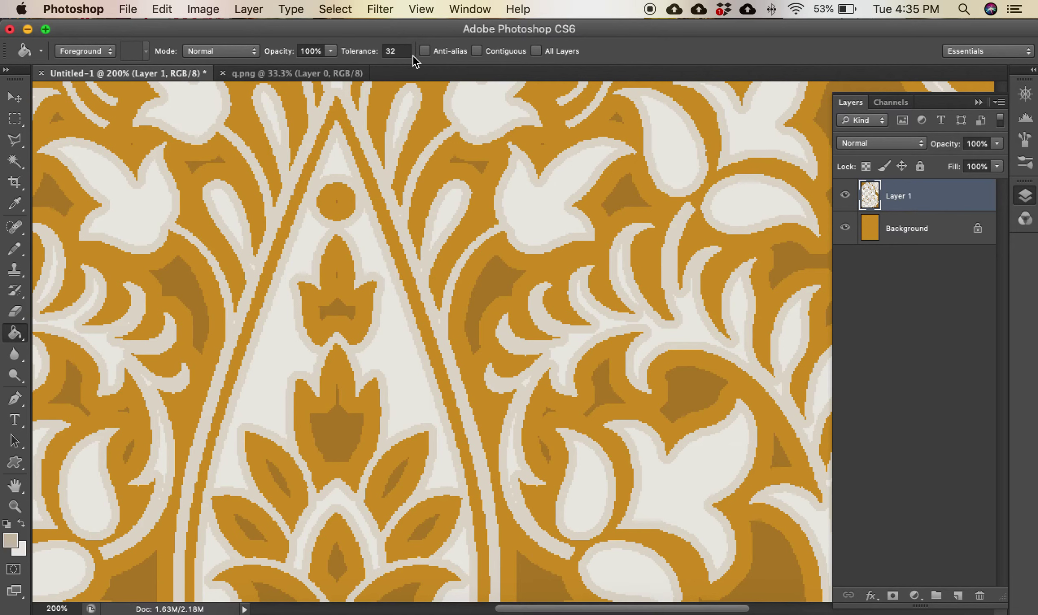
type("1")
left_click(388, 198)
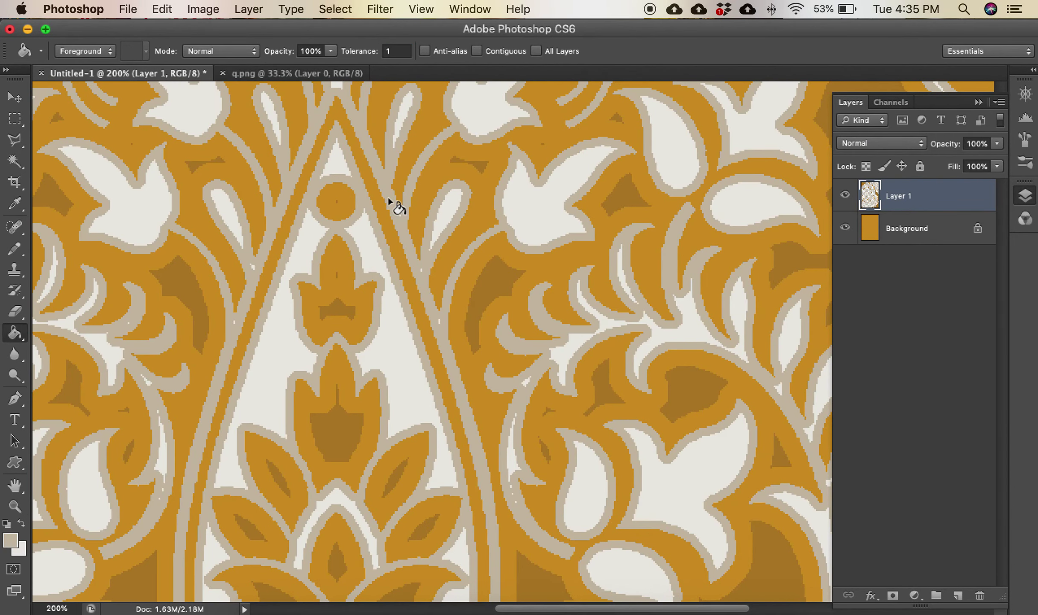
Step: Compare the whole pattern before and after the outline fill by undoing and redoing it
key("super+minus")
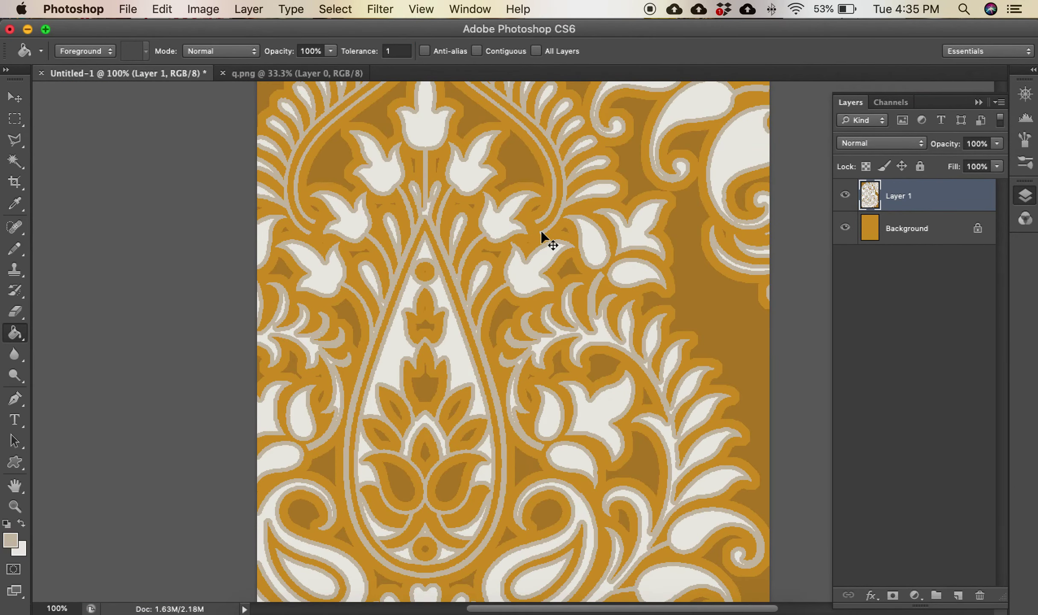
key("super+minus")
key("super+minus")
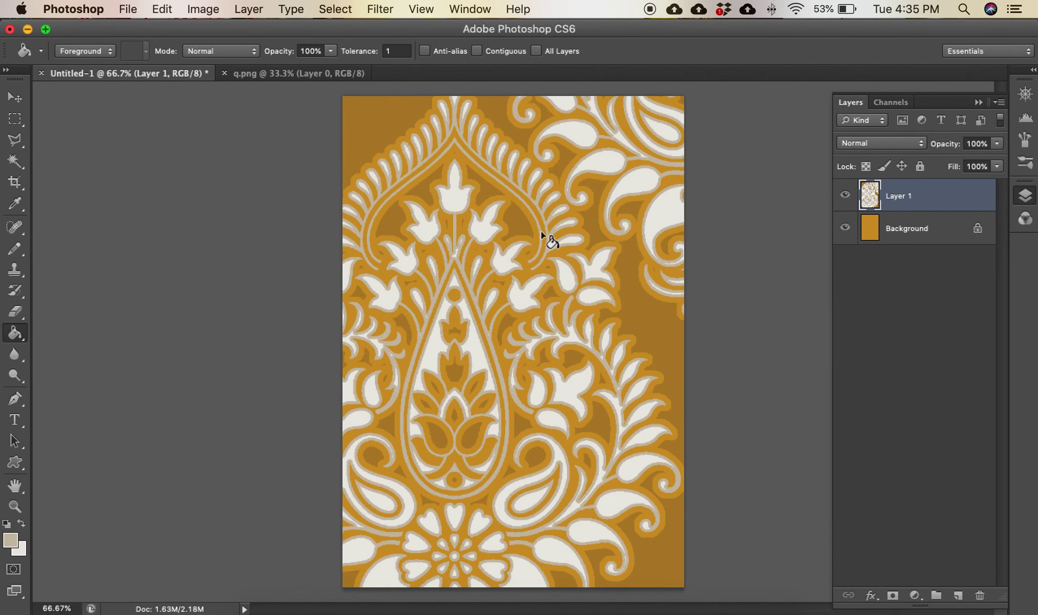
left_click(216, 9)
mouse_move(217, 30)
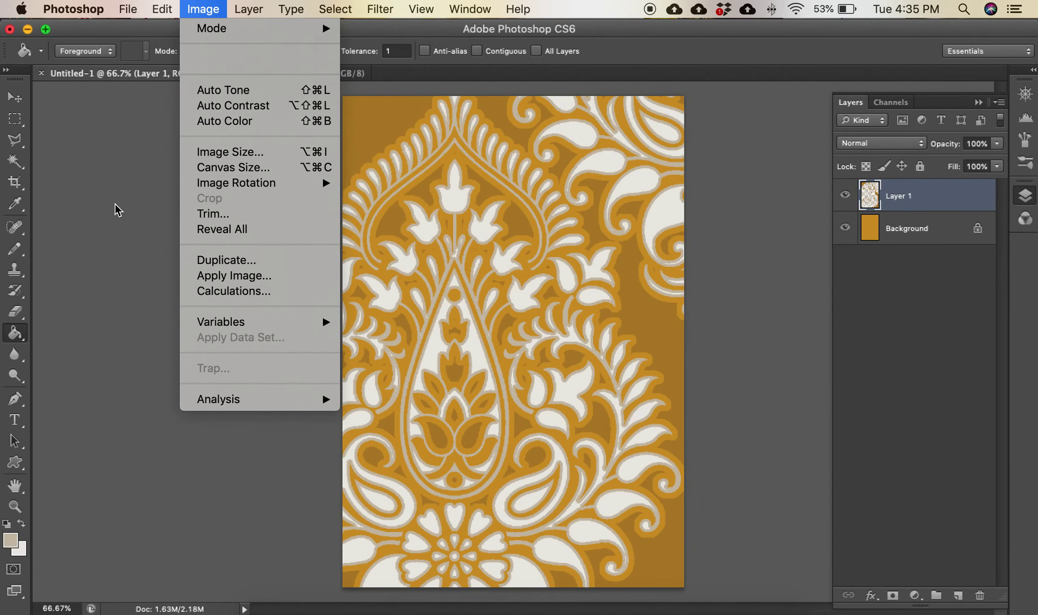
left_click(440, 256)
key("super+z")
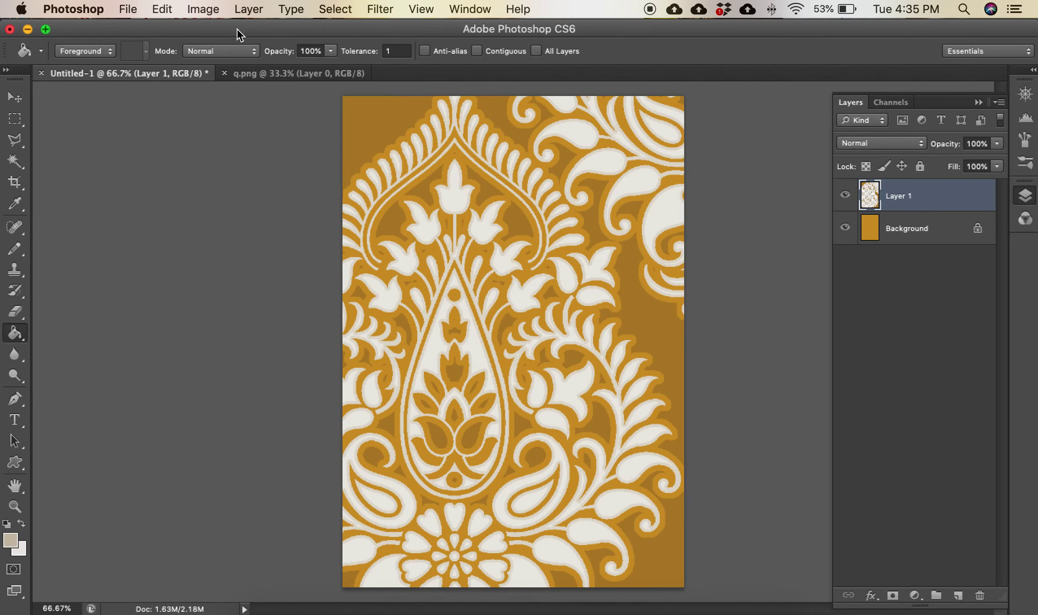
key("super+z")
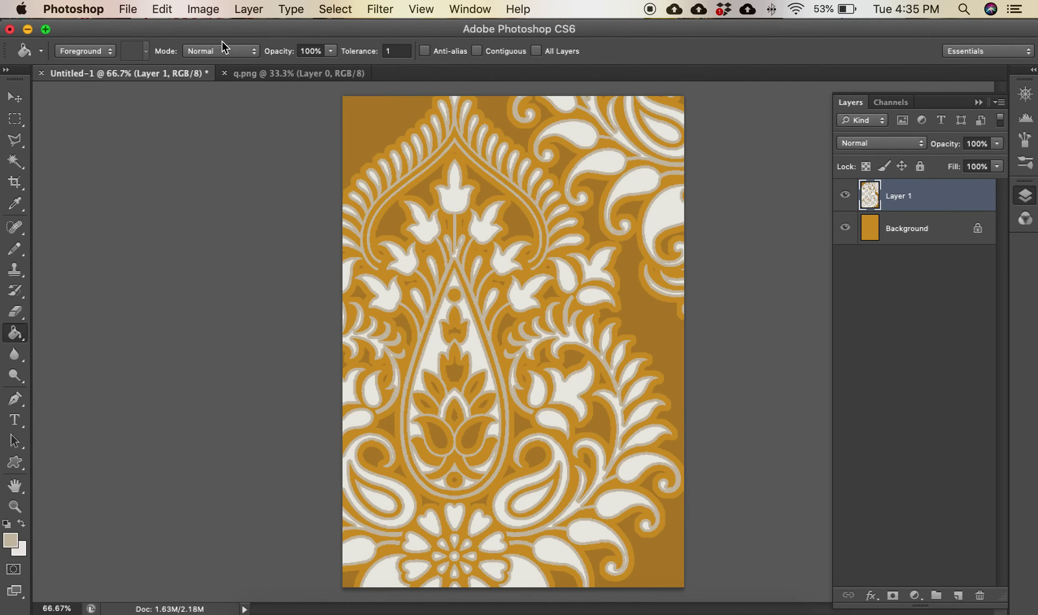
Step: Lighten the beige motif outlines on Layer 1 with Replace Color, using fuzziness 40 and lightness +19
left_click(203, 9)
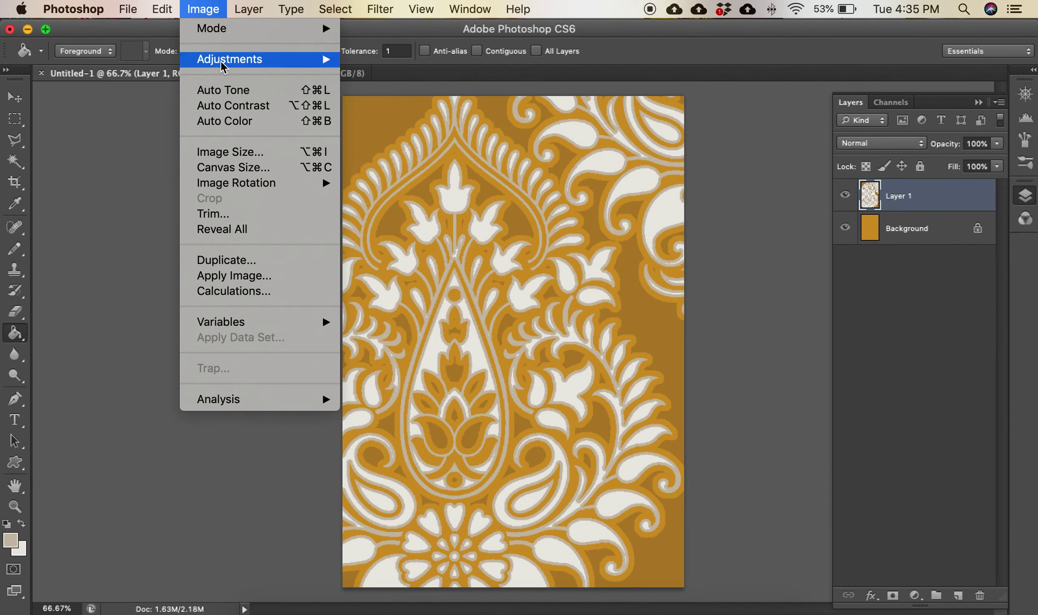
mouse_move(221, 63)
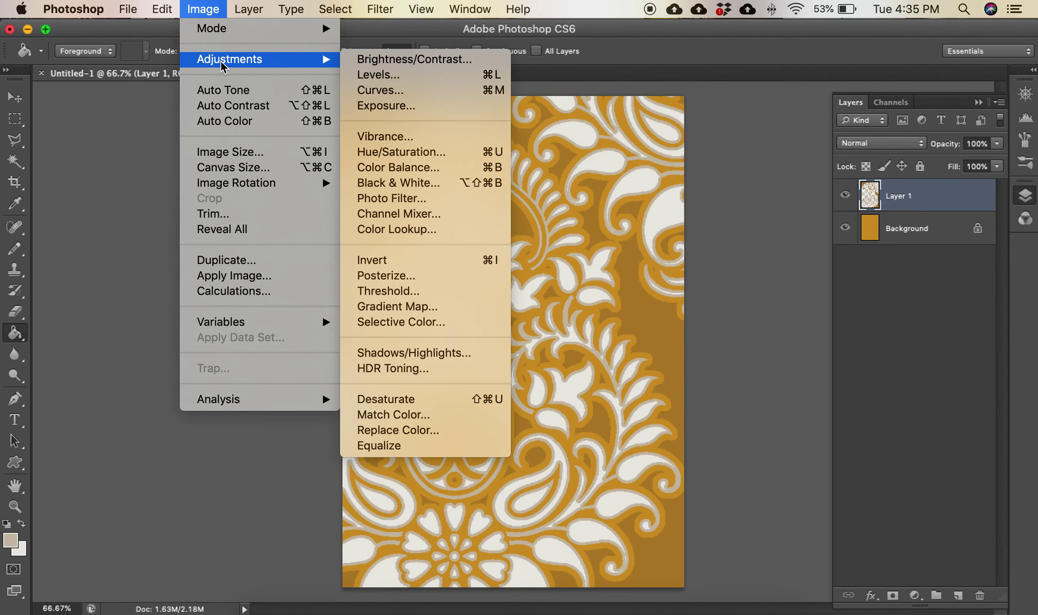
left_click(425, 430)
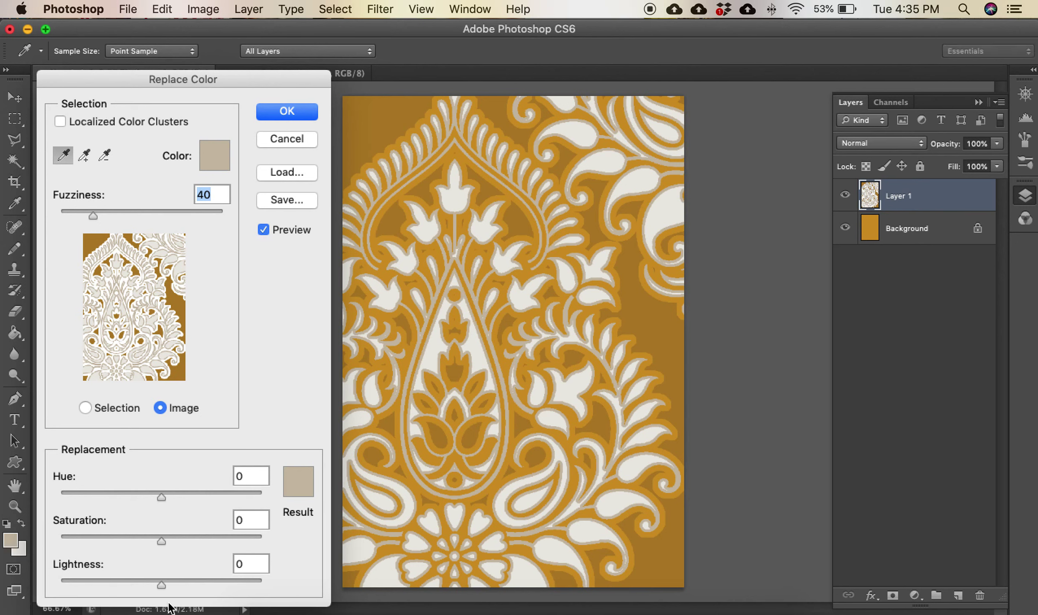
left_click_drag(164, 580, 180, 582)
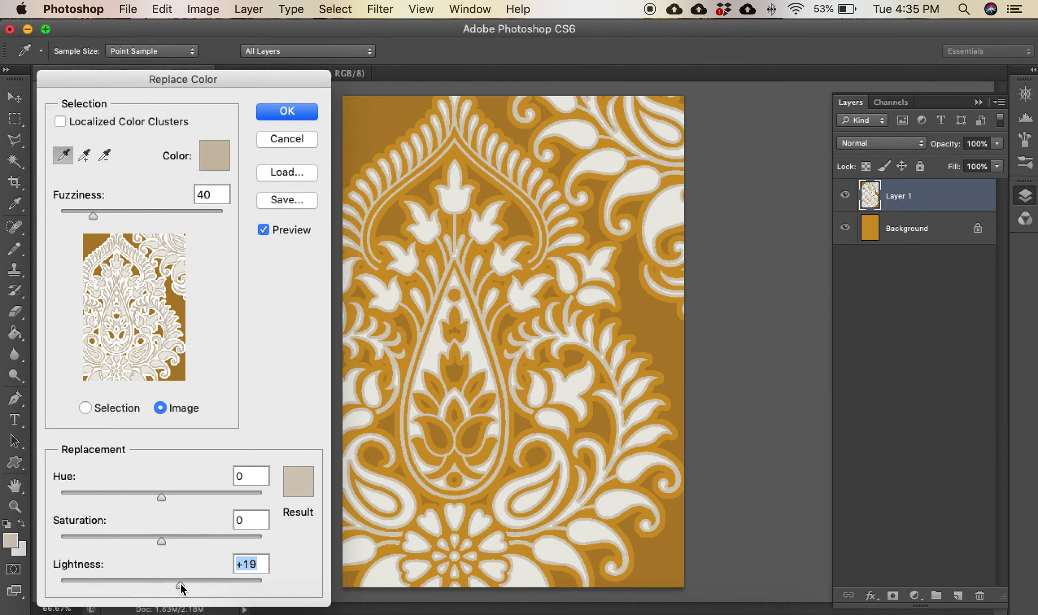